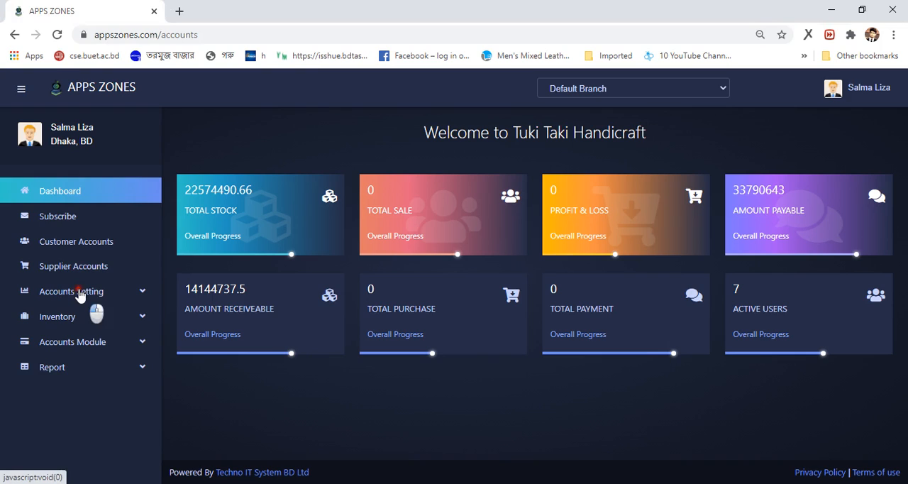
Open the Cost Center list under Accounts Setting
{"action": "left_click", "coordinate": [81, 292]}
{"action": "scroll", "coordinate": [80, 295], "scroll_direction": "down", "scroll_amount": 1}
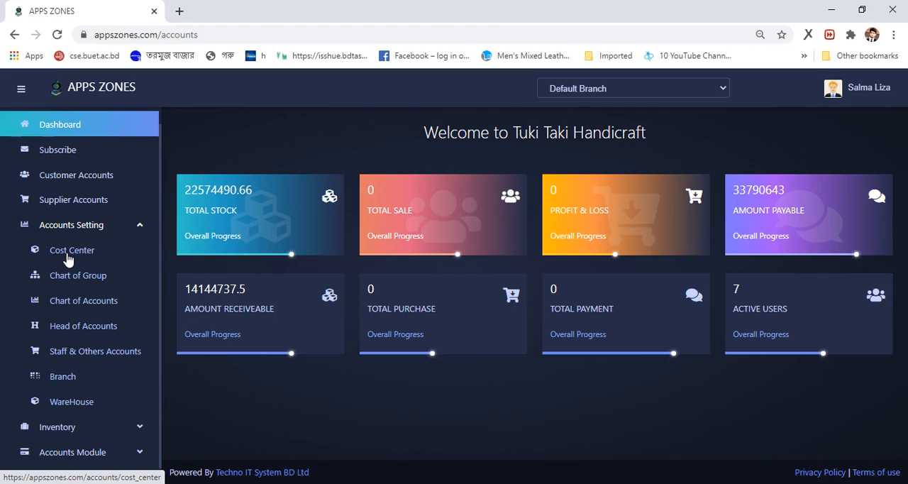
{"action": "left_click", "coordinate": [69, 252]}
{"action": "left_click", "coordinate": [71, 253]}
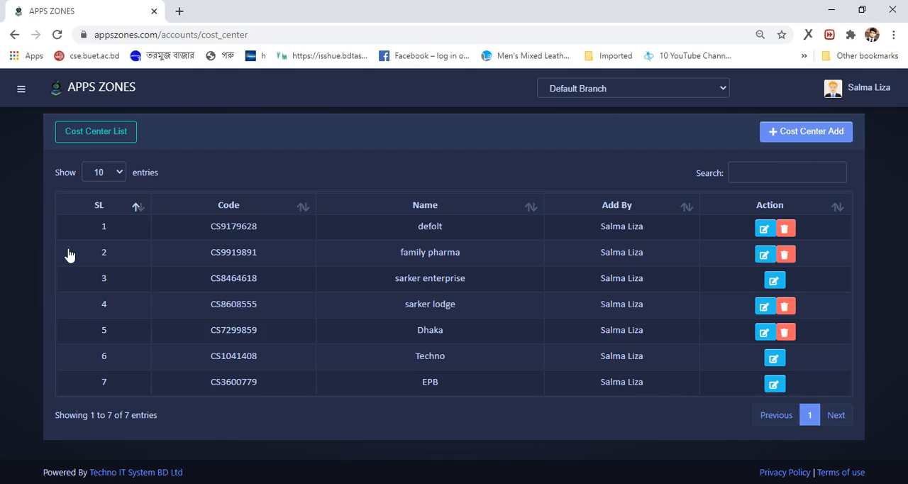
Try to submit a new cost center with its name left blank, then close the form
{"action": "left_click", "coordinate": [823, 134]}
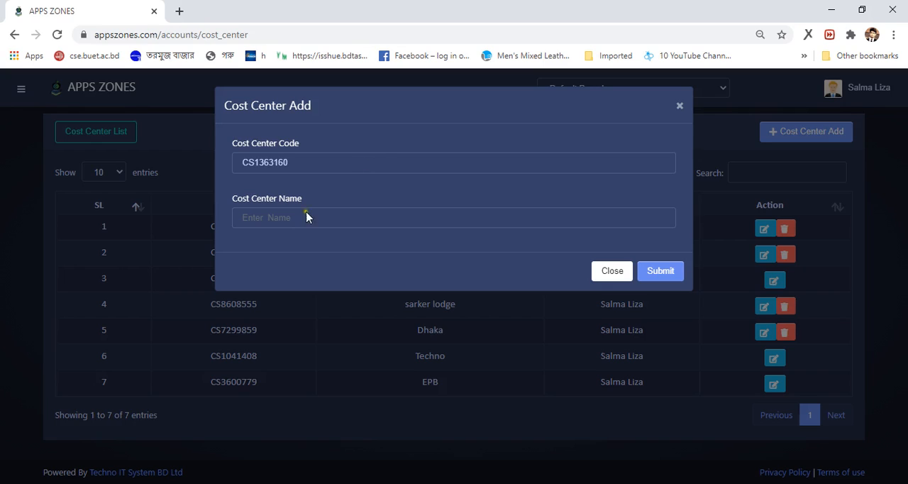
{"action": "left_click", "coordinate": [666, 260]}
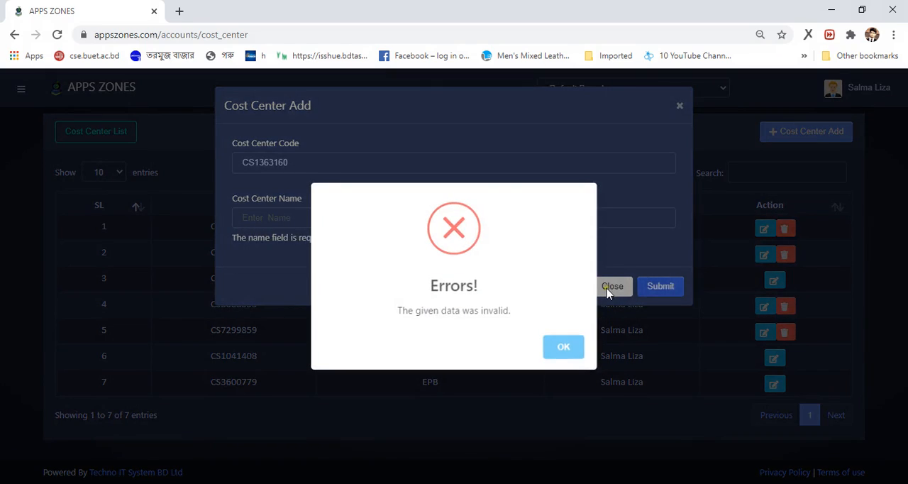
{"action": "left_click", "coordinate": [576, 350]}
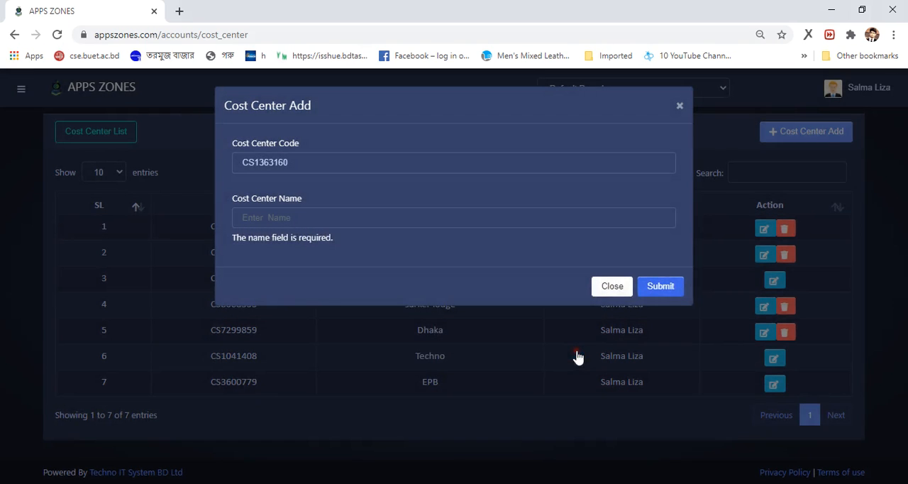
{"action": "left_click", "coordinate": [612, 286]}
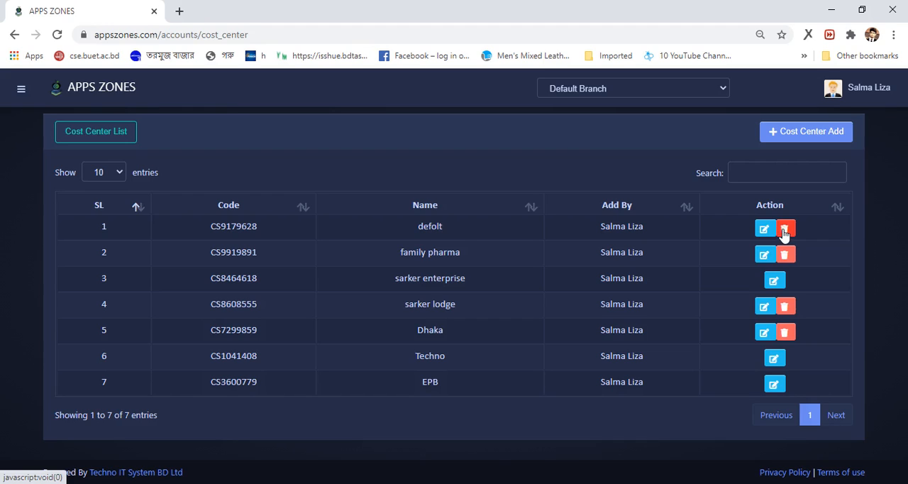
Open the Techno cost center for editing, save it with its existing details, and acknowledge the update
{"action": "left_click", "coordinate": [774, 360]}
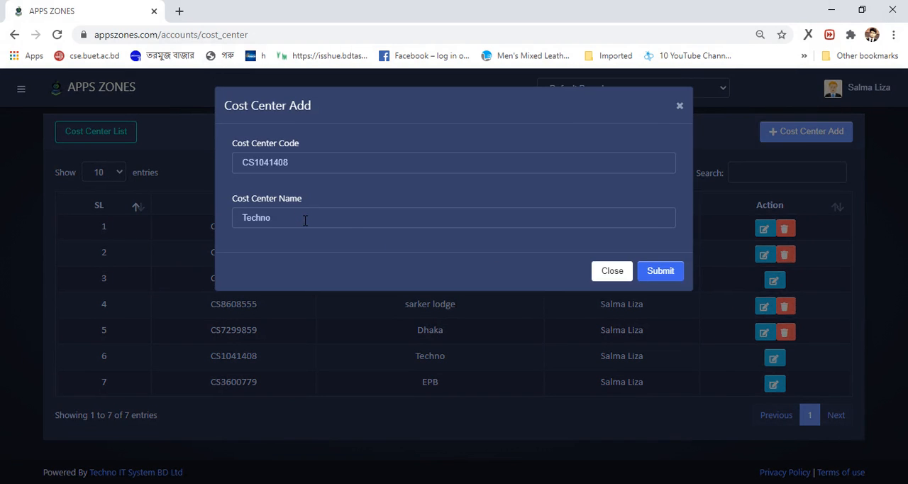
{"action": "left_click", "coordinate": [659, 278]}
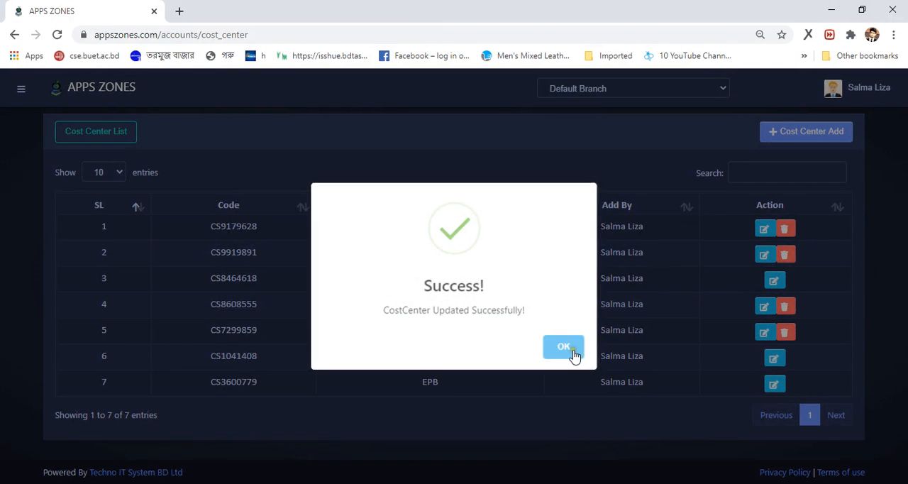
{"action": "left_click", "coordinate": [564, 347]}
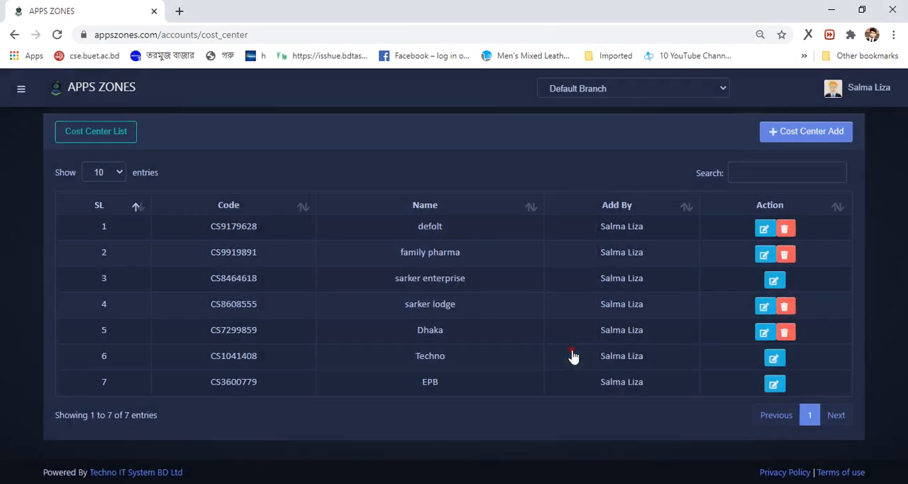
Open the Chart of Group list under Accounts Setting to view the account groups
{"action": "left_click", "coordinate": [21, 90]}
{"action": "scroll", "coordinate": [89, 212], "scroll_direction": "down", "scroll_amount": 2}
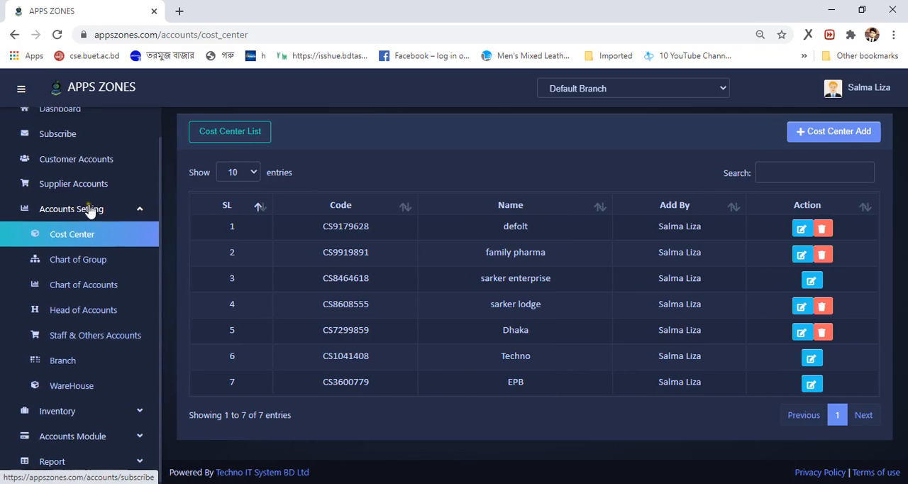
{"action": "left_click", "coordinate": [84, 262]}
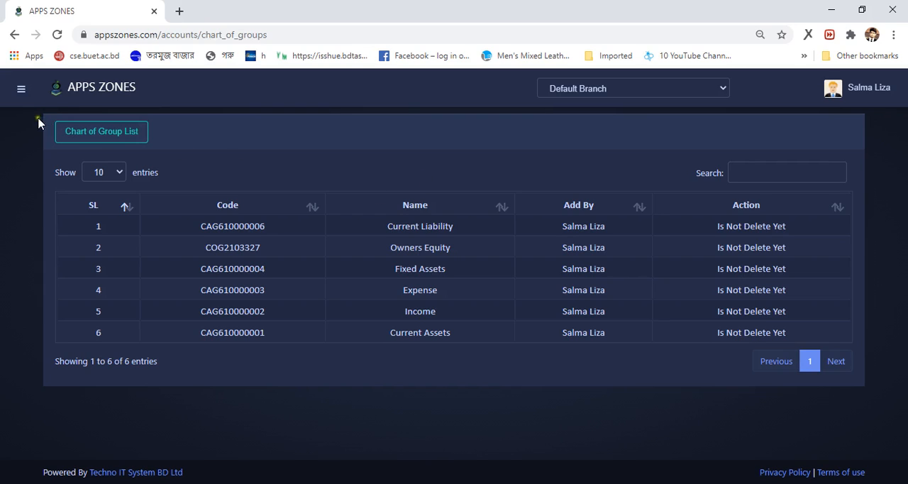
Open the Chart of Accounts list under Accounts Setting and look over its entries
{"action": "left_click", "coordinate": [20, 91]}
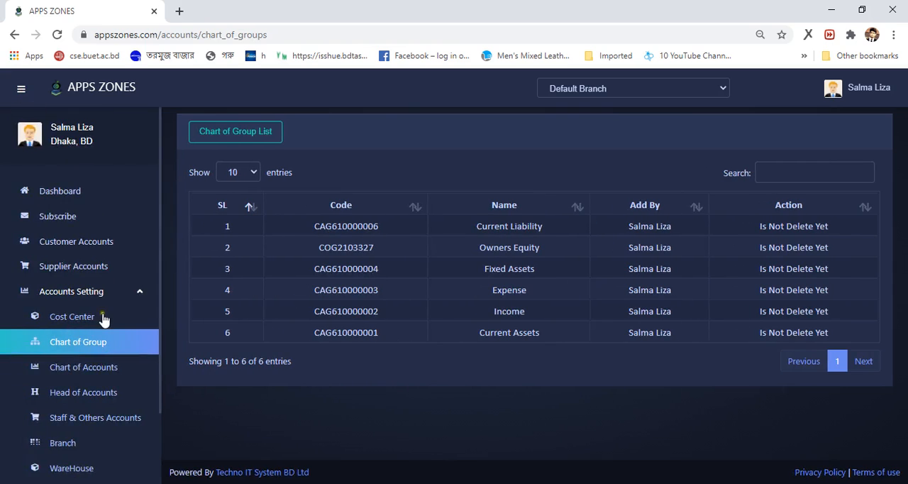
{"action": "scroll", "coordinate": [105, 319], "scroll_direction": "down", "scroll_amount": 2}
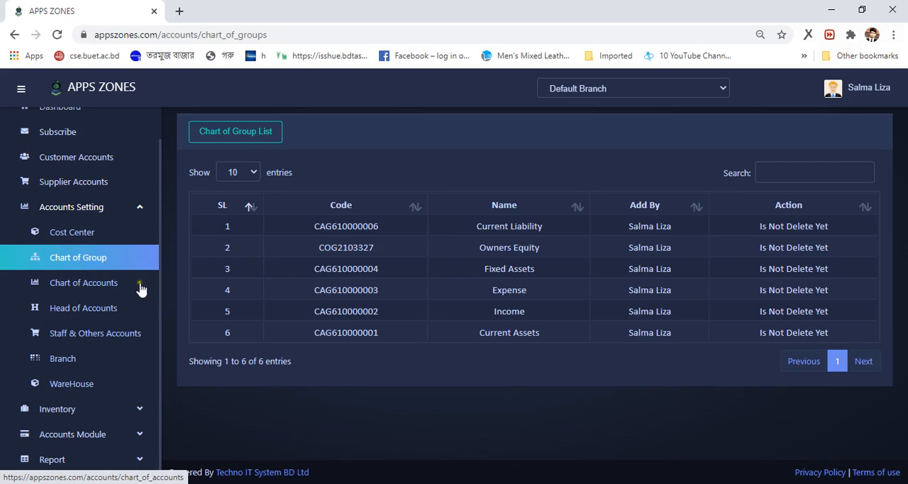
{"action": "left_click", "coordinate": [88, 286]}
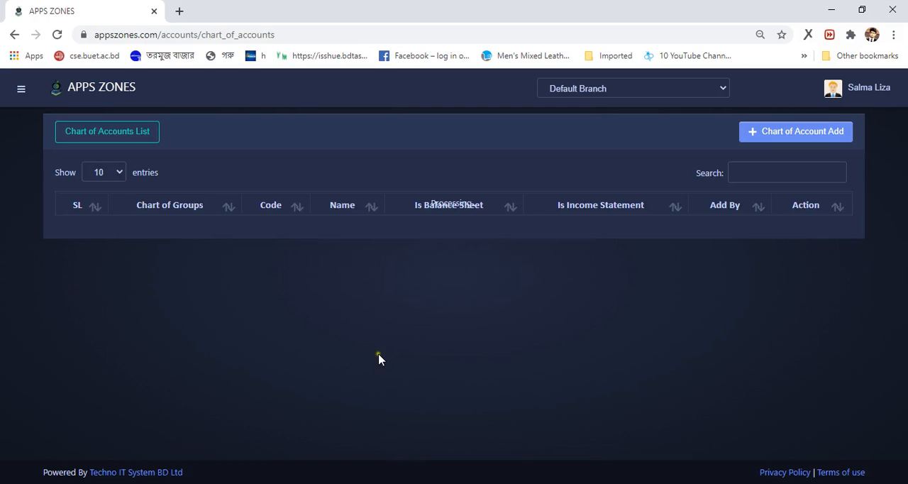
{"action": "scroll", "coordinate": [465, 244], "scroll_direction": "down", "scroll_amount": 2}
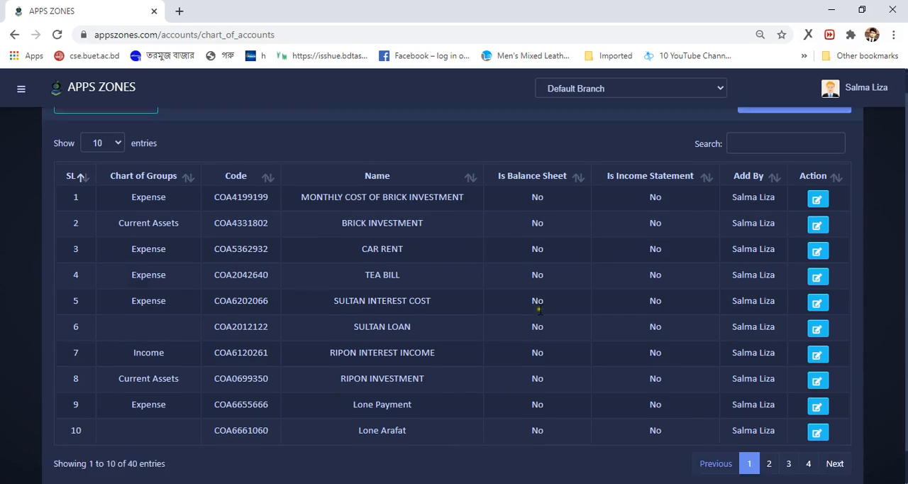
{"action": "scroll", "coordinate": [449, 268], "scroll_direction": "up", "scroll_amount": 2}
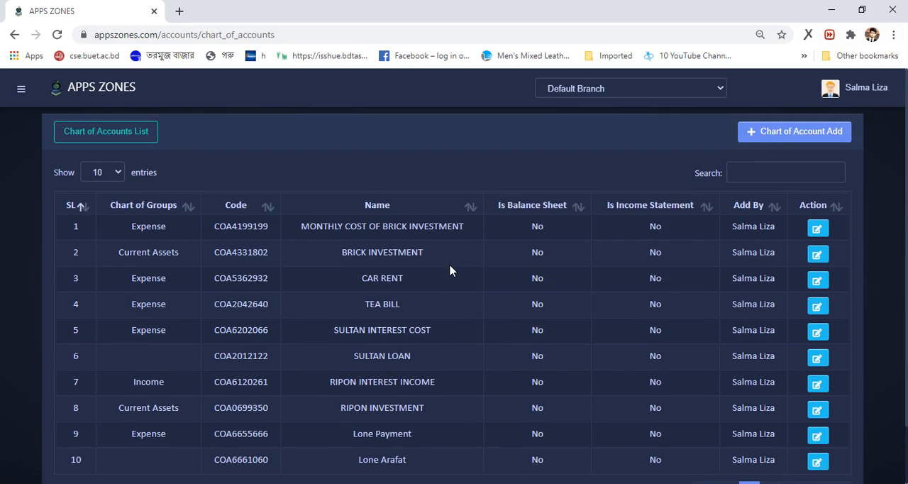
{"action": "scroll", "coordinate": [501, 255], "scroll_direction": "down", "scroll_amount": 2}
{"action": "scroll", "coordinate": [496, 284], "scroll_direction": "up", "scroll_amount": 2}
{"action": "left_click", "coordinate": [496, 280]}
View the Chart of Groups options for a new account, try to submit the form blank, and close it
{"action": "left_click", "coordinate": [801, 140]}
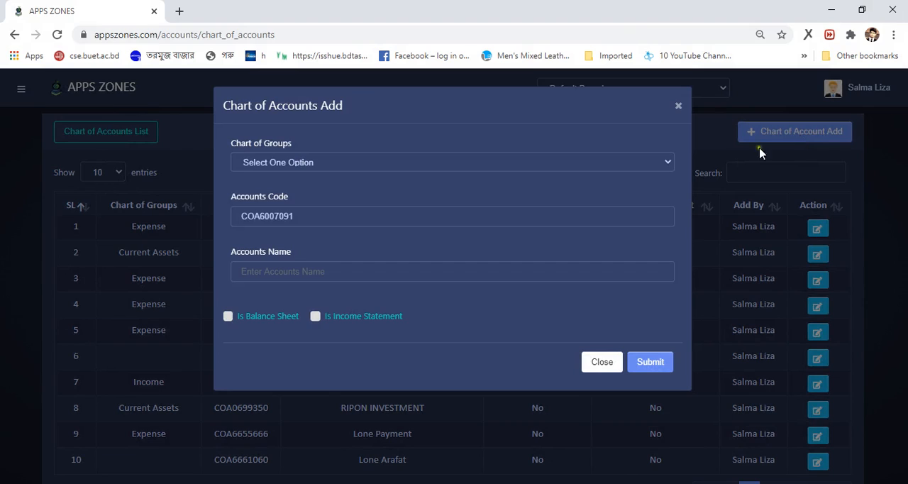
{"action": "left_click", "coordinate": [312, 162]}
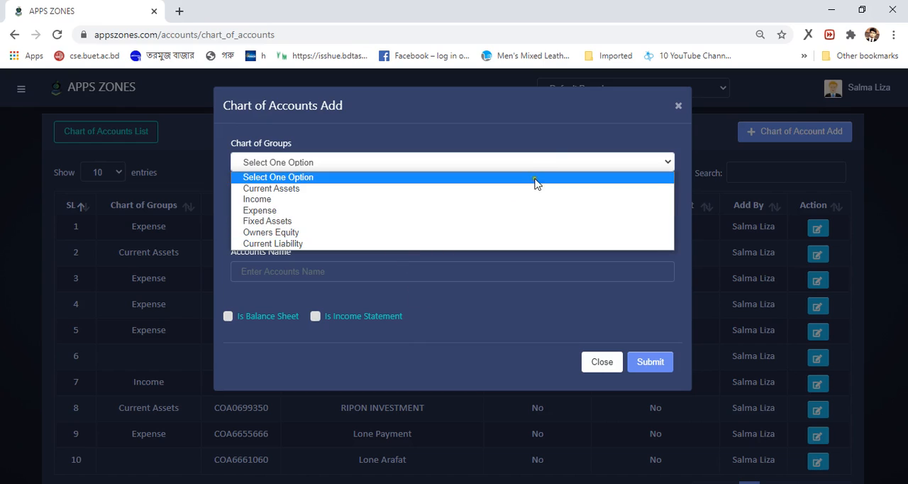
{"action": "left_click", "coordinate": [577, 128]}
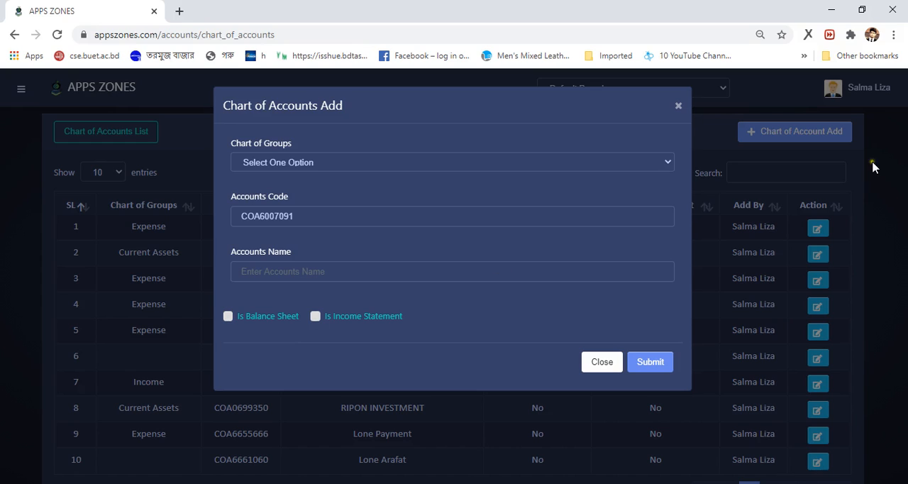
{"action": "left_click", "coordinate": [651, 366]}
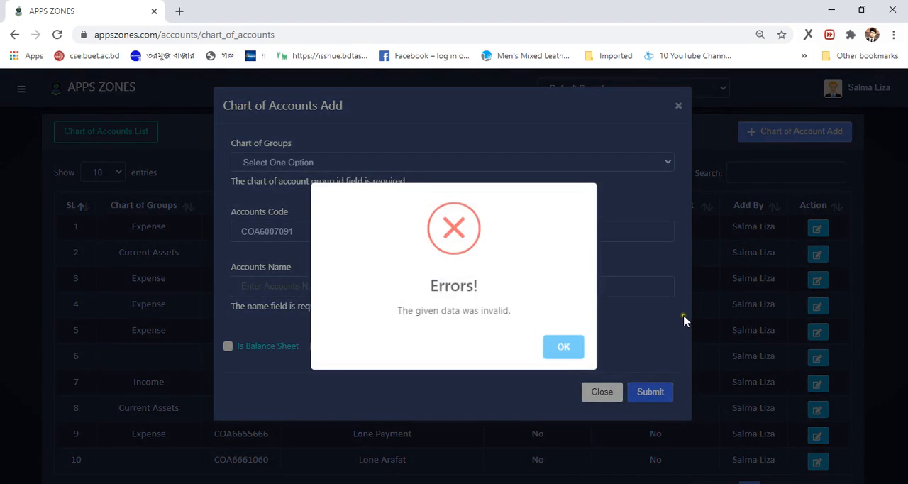
{"action": "left_click", "coordinate": [573, 349]}
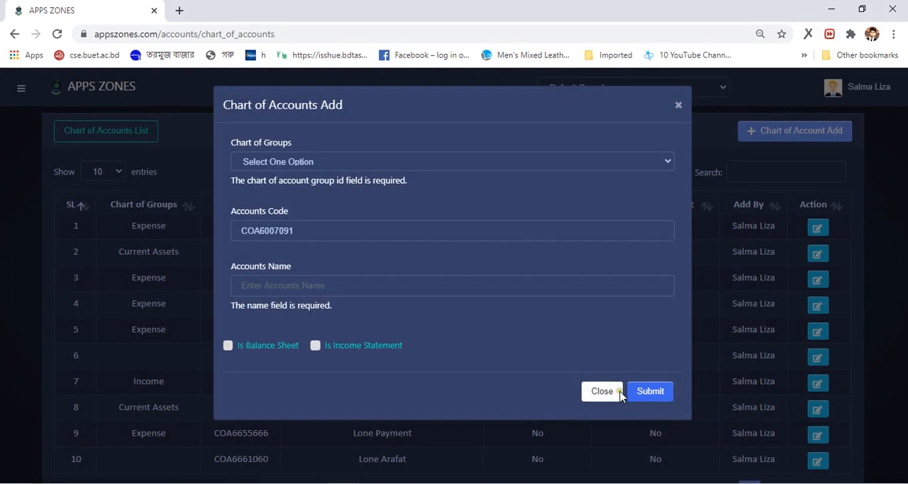
{"action": "left_click", "coordinate": [596, 392]}
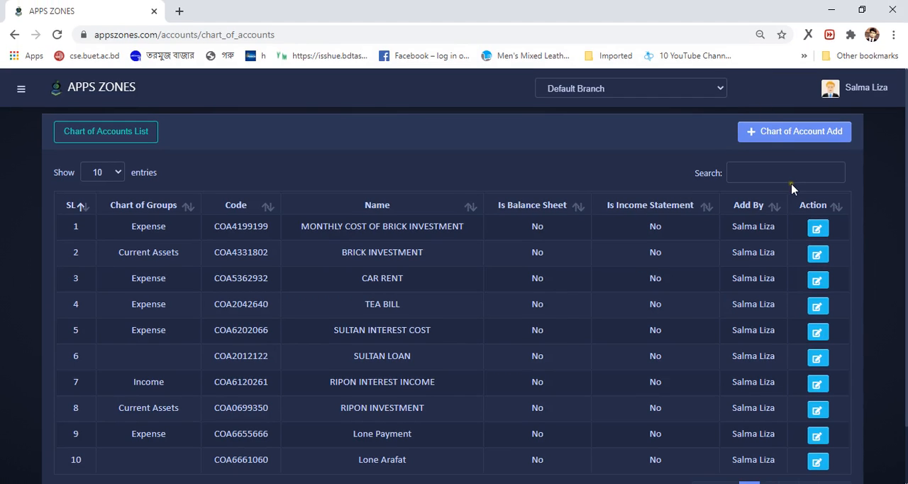
Open the MONTHLY COST OF BRICK INVESTMENT account for editing and save it with its existing details
{"action": "left_click", "coordinate": [817, 230]}
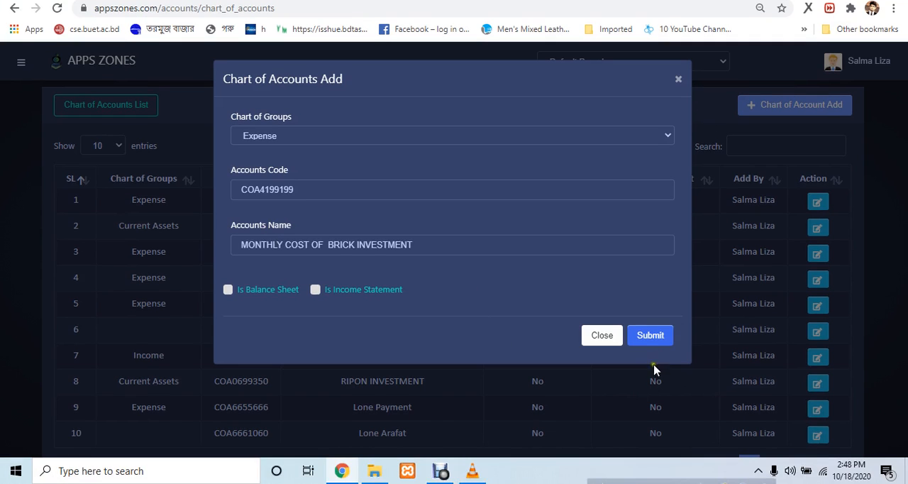
{"action": "left_click", "coordinate": [658, 367]}
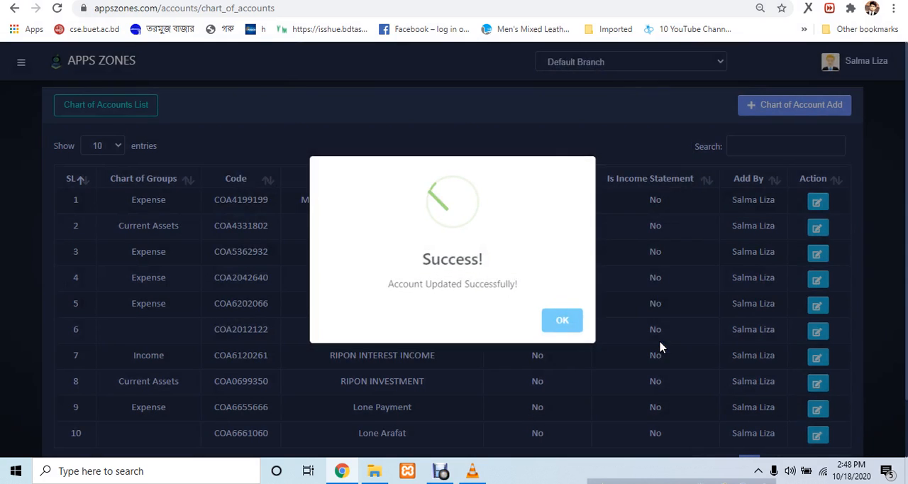
{"action": "left_click", "coordinate": [560, 323]}
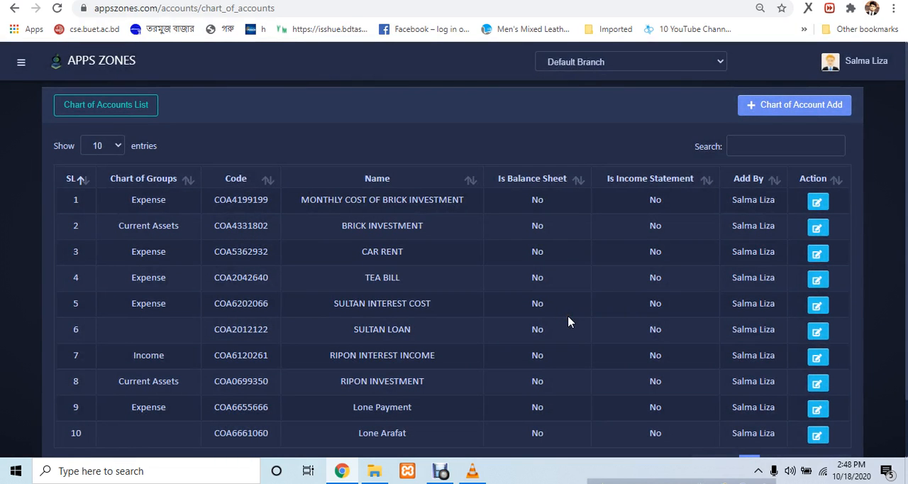
{"action": "left_click", "coordinate": [441, 107]}
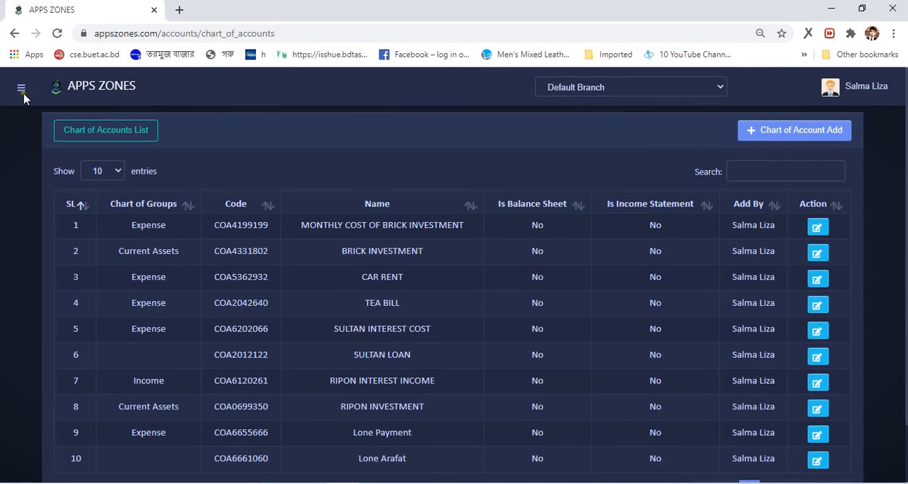
Open the Head of Accounts list under Accounts Setting
{"action": "left_click", "coordinate": [21, 63]}
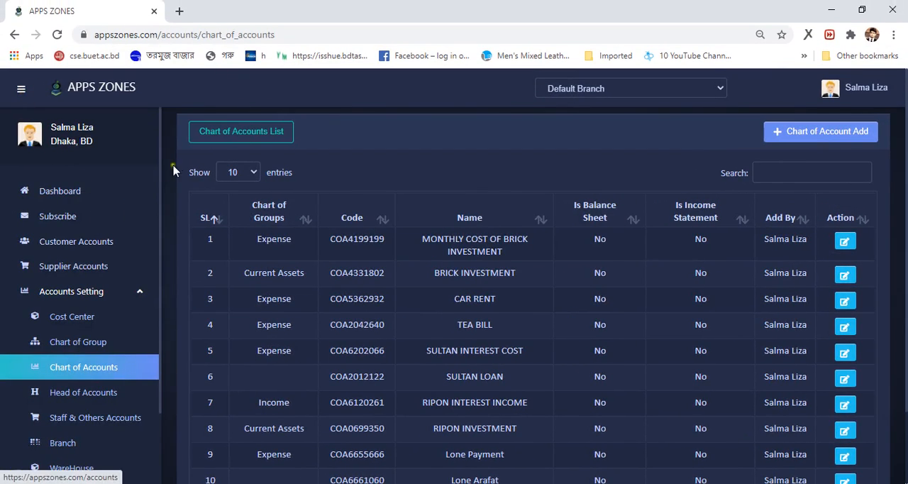
{"action": "scroll", "coordinate": [142, 190], "scroll_direction": "down", "scroll_amount": 2}
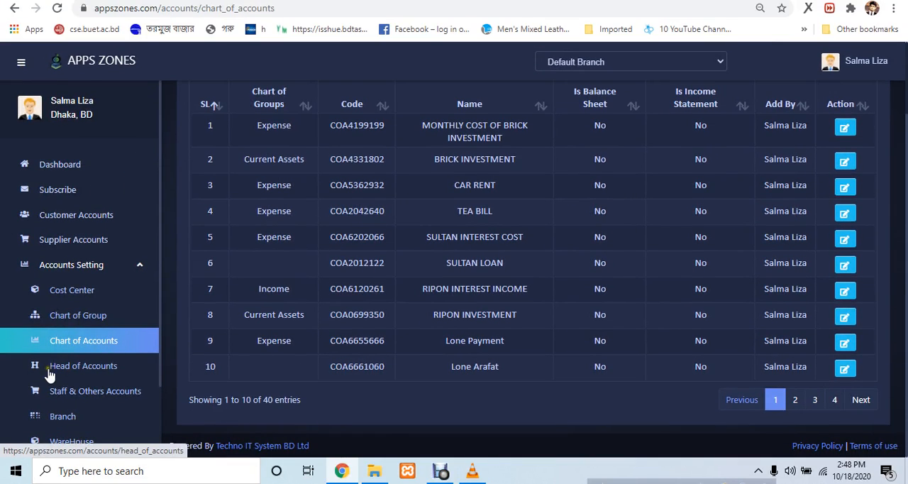
{"action": "left_click", "coordinate": [74, 366]}
{"action": "left_click", "coordinate": [74, 366]}
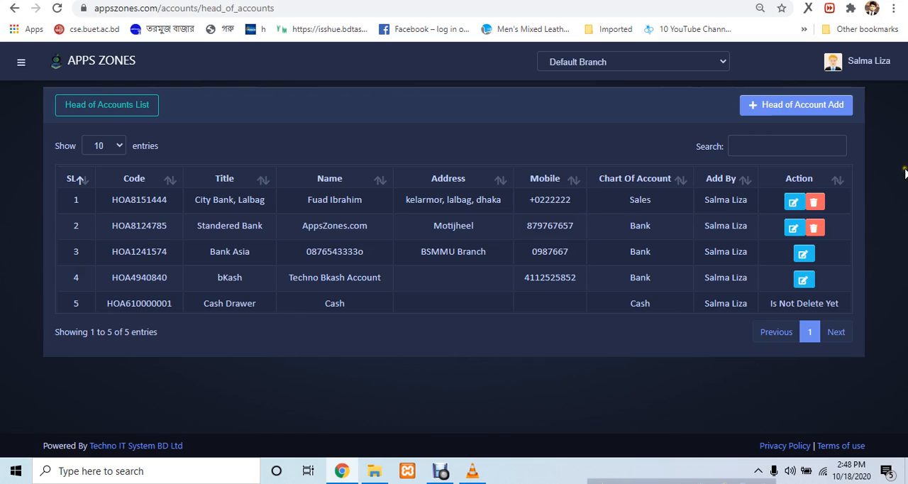
Review the fields for a new head of account, try to submit the form blank, and close it
{"action": "left_click", "coordinate": [814, 114]}
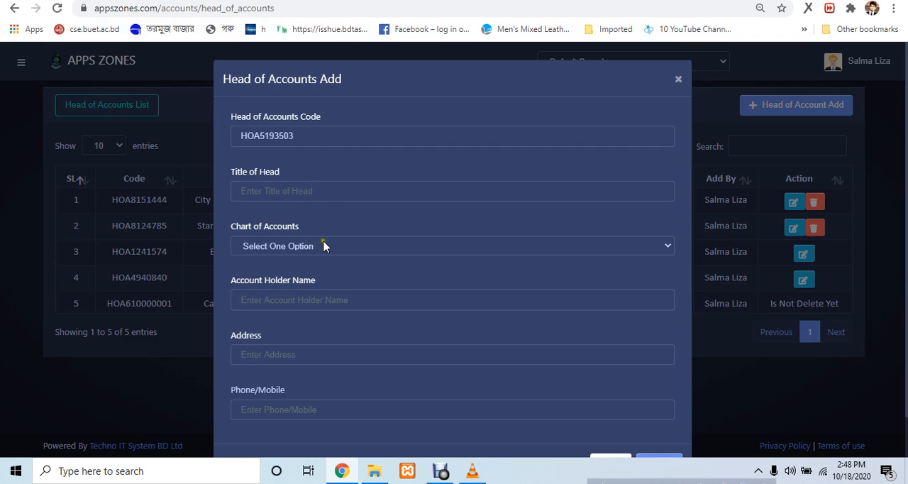
{"action": "scroll", "coordinate": [279, 385], "scroll_direction": "down", "scroll_amount": 1}
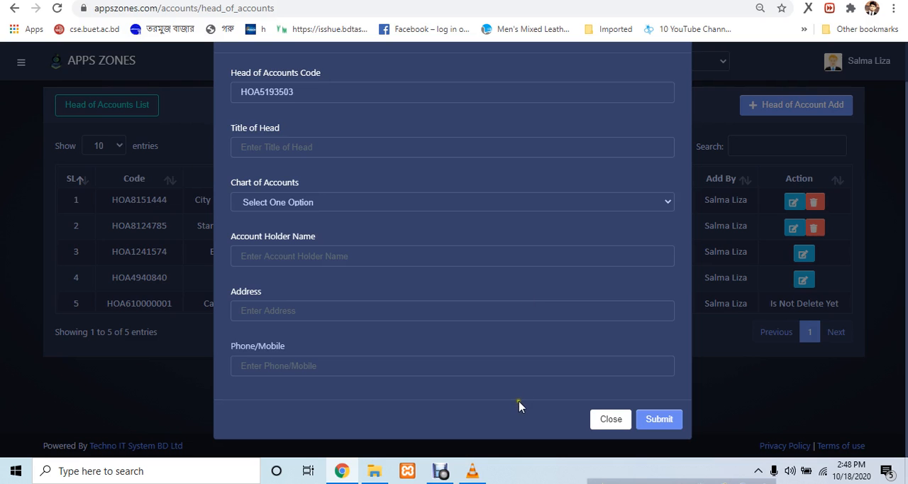
{"action": "left_click", "coordinate": [649, 421]}
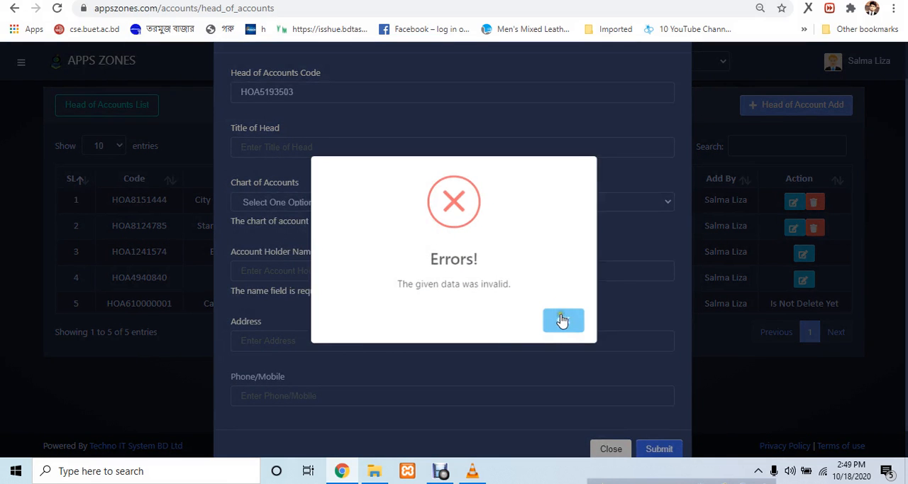
{"action": "left_click", "coordinate": [562, 321]}
{"action": "left_click", "coordinate": [603, 449]}
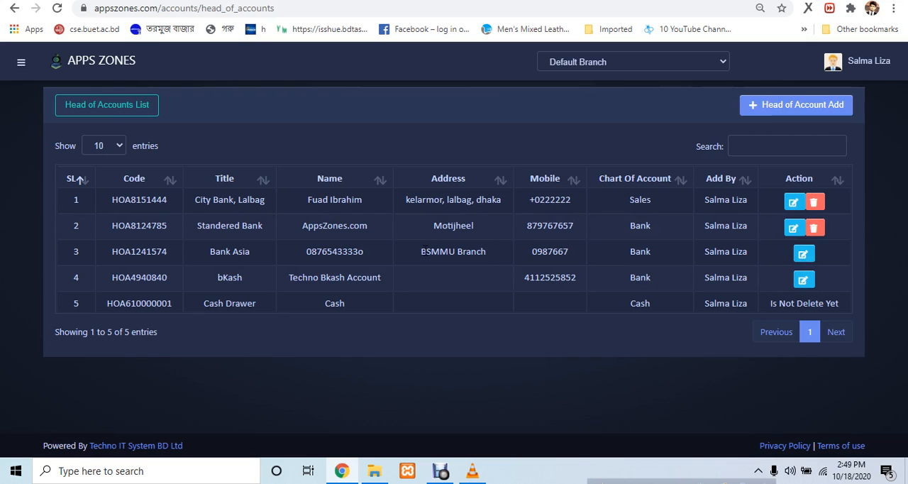
Delete the City Bank, Lalbag head of account and acknowledge the deletion
{"action": "left_click", "coordinate": [812, 204]}
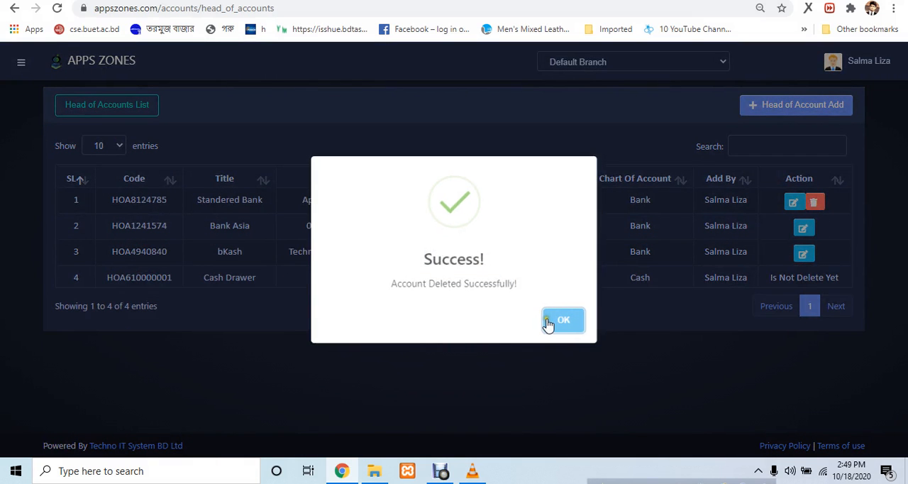
{"action": "left_click", "coordinate": [548, 322]}
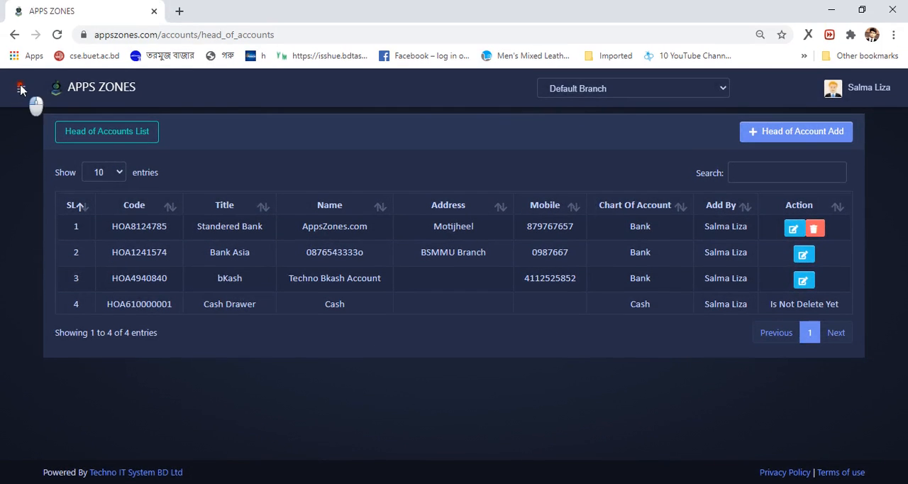
Open the Staff & Others Accounts list under Accounts Setting
{"action": "left_click", "coordinate": [20, 61]}
{"action": "scroll", "coordinate": [55, 323], "scroll_direction": "down", "scroll_amount": 2}
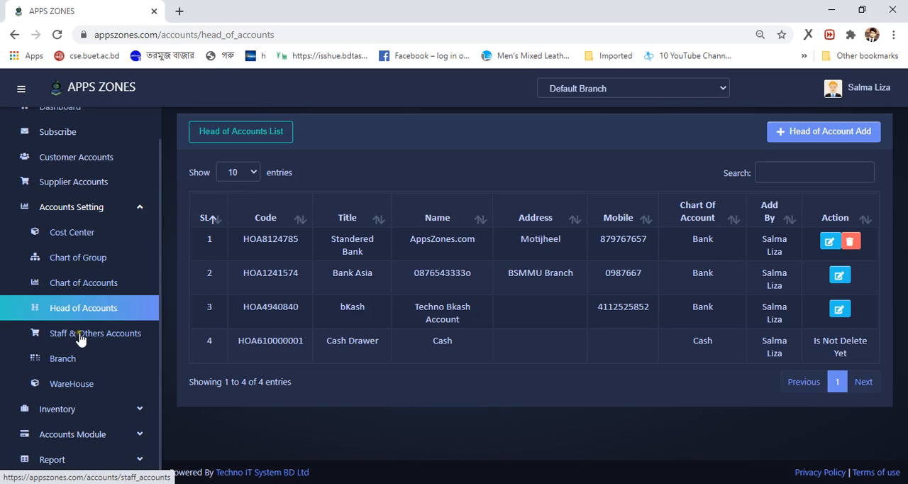
{"action": "left_click", "coordinate": [80, 339]}
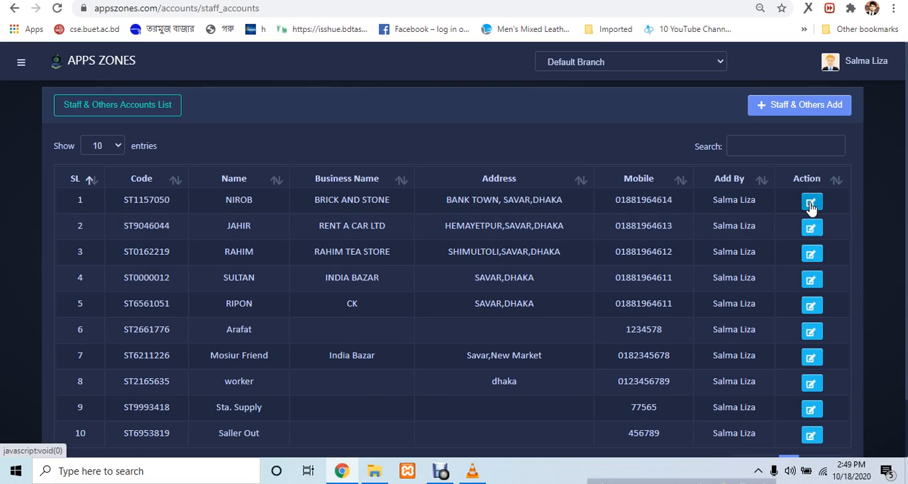
Review the fields for a new staff or other account, try to submit the form blank, and close it
{"action": "left_click", "coordinate": [811, 106]}
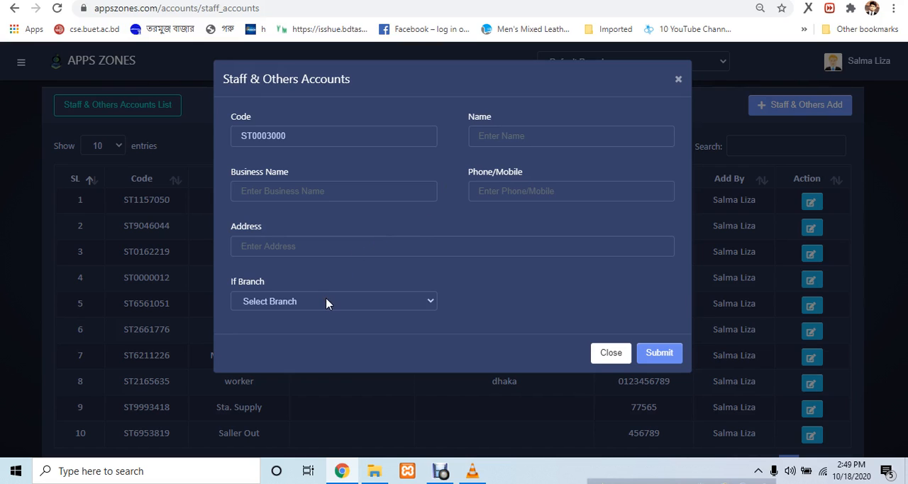
{"action": "left_click", "coordinate": [663, 358]}
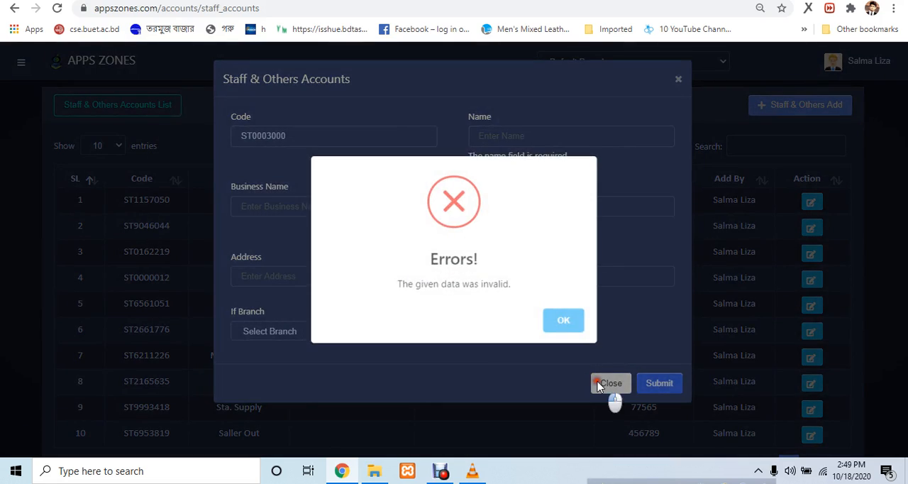
{"action": "left_click", "coordinate": [595, 383]}
{"action": "left_click", "coordinate": [600, 381]}
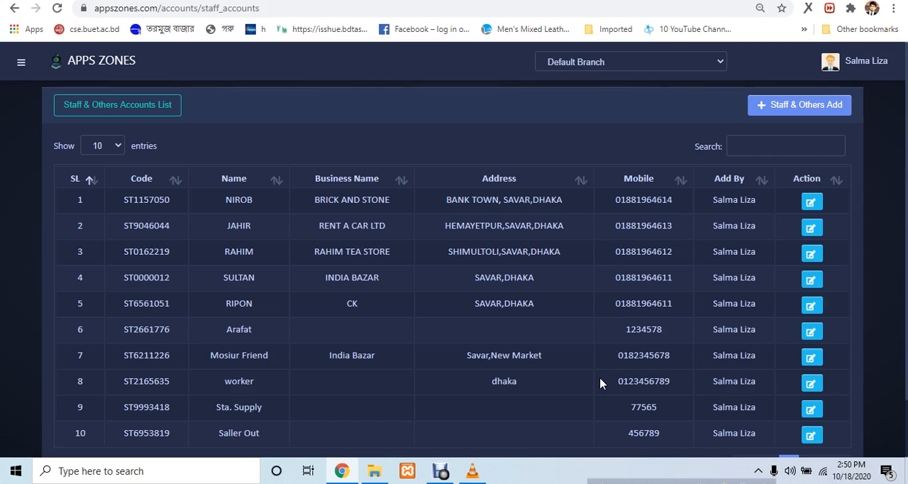
Open the BRICK AND STONE staff account for editing, save it with its existing details, and acknowledge the update
{"action": "scroll", "coordinate": [713, 387], "scroll_direction": "down", "scroll_amount": 2}
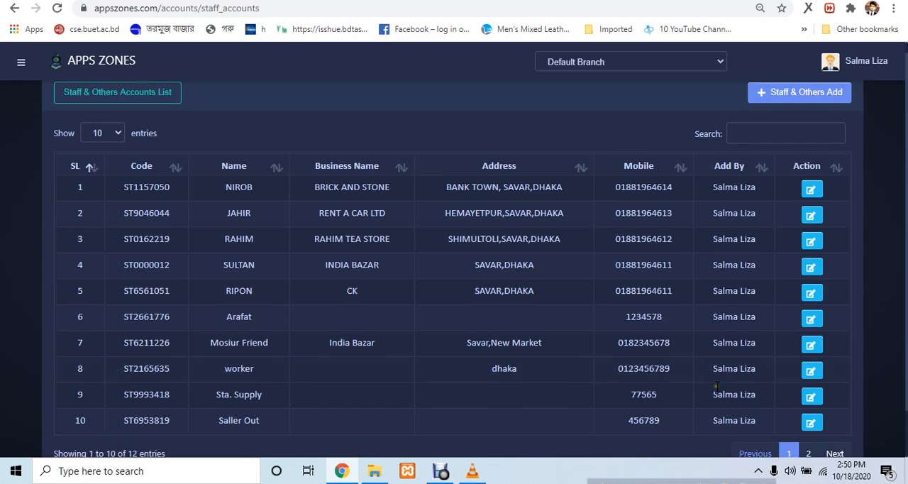
{"action": "scroll", "coordinate": [716, 387], "scroll_direction": "up", "scroll_amount": 2}
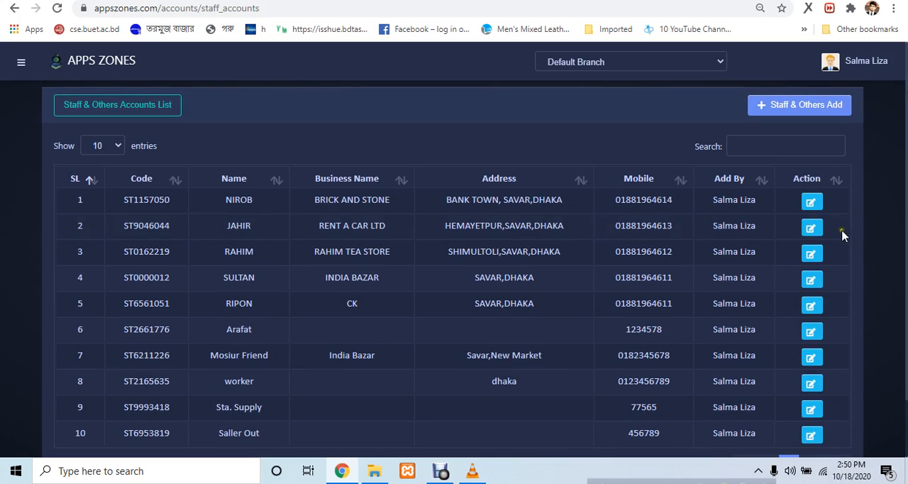
{"action": "left_click", "coordinate": [811, 205]}
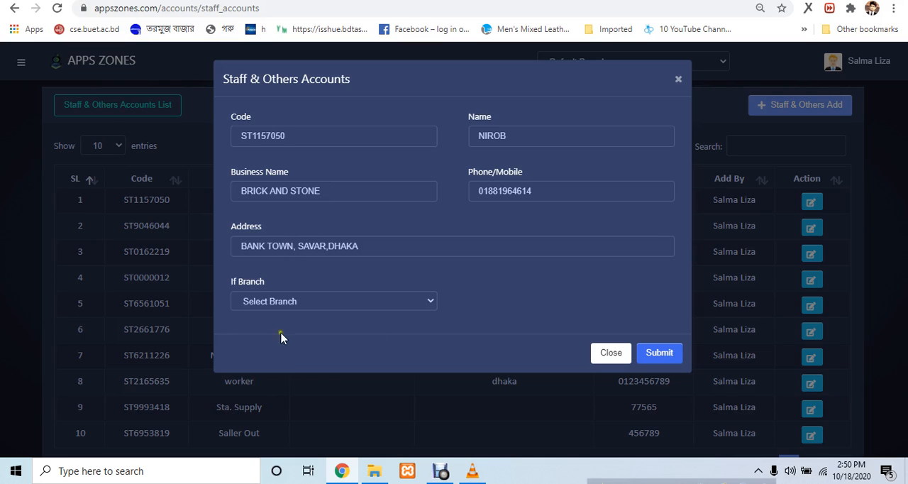
{"action": "left_click", "coordinate": [667, 353]}
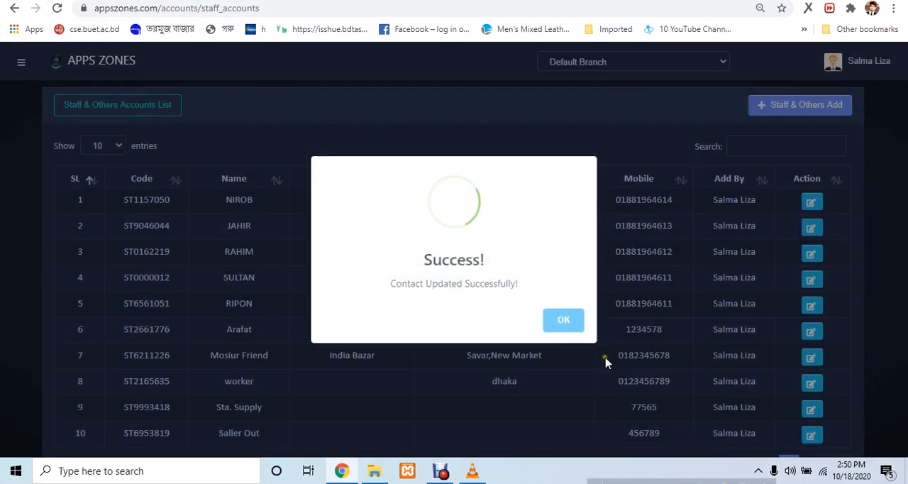
{"action": "left_click", "coordinate": [569, 324]}
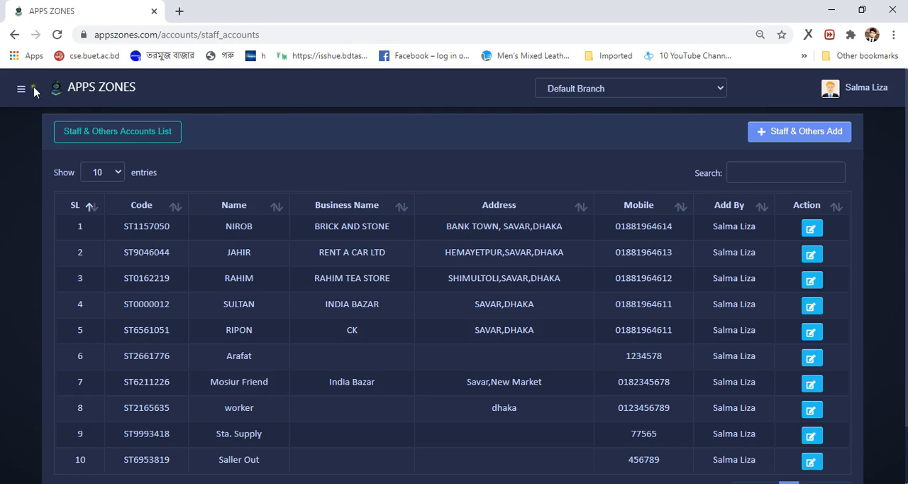
Open the Branch list under Accounts Setting
{"action": "left_click", "coordinate": [20, 62]}
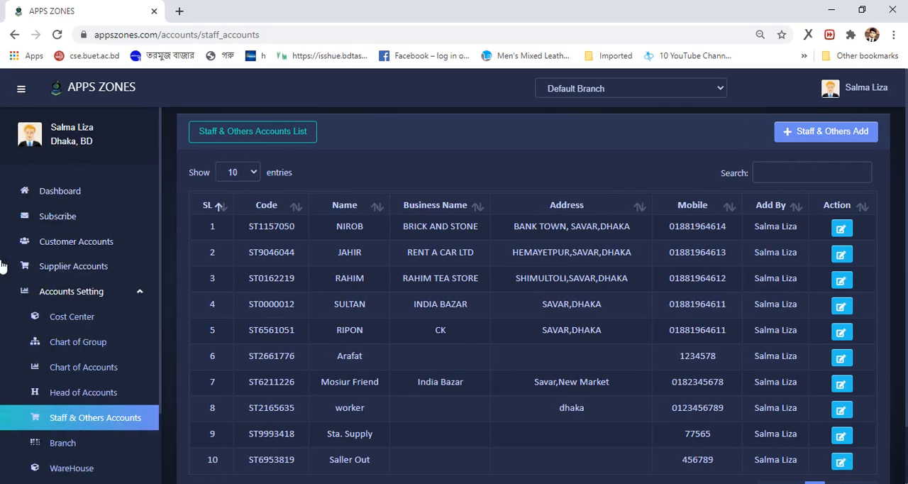
{"action": "scroll", "coordinate": [5, 388], "scroll_direction": "down", "scroll_amount": 1}
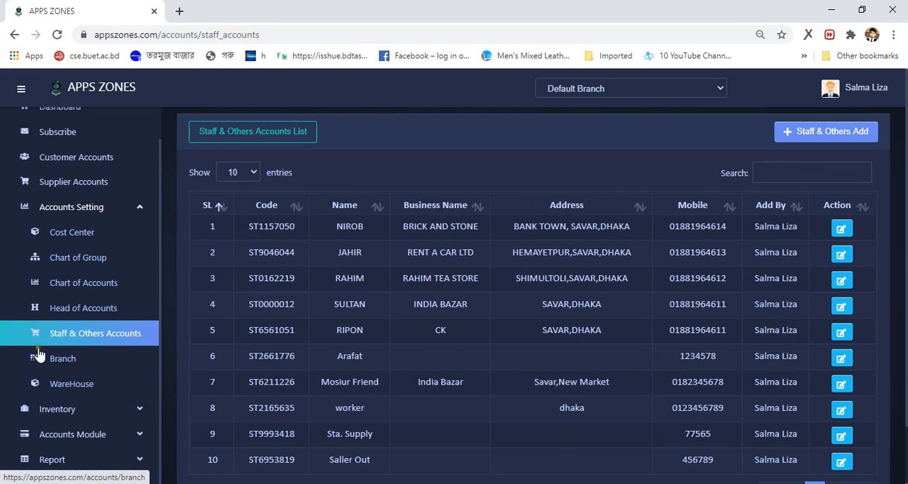
{"action": "left_click", "coordinate": [52, 365]}
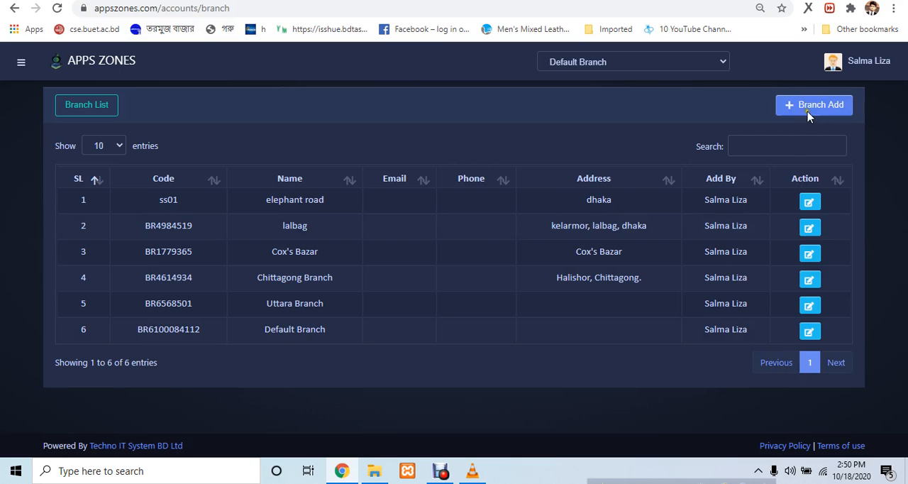
Review the fields for a new branch, try to submit the form without a name, and close it
{"action": "left_click", "coordinate": [833, 107]}
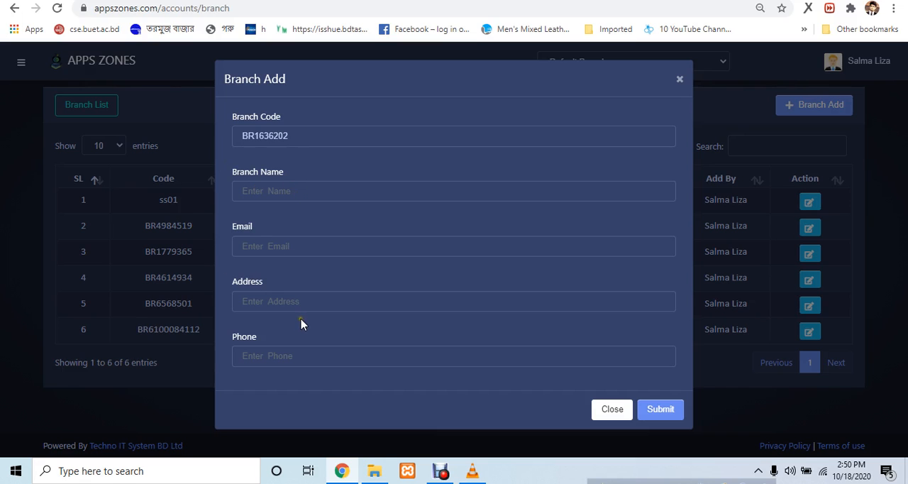
{"action": "left_click", "coordinate": [661, 412]}
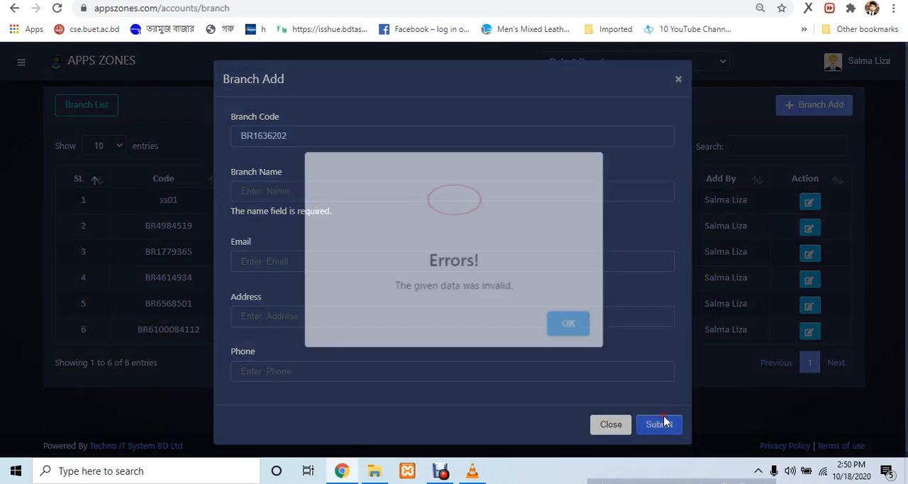
{"action": "left_click", "coordinate": [578, 323]}
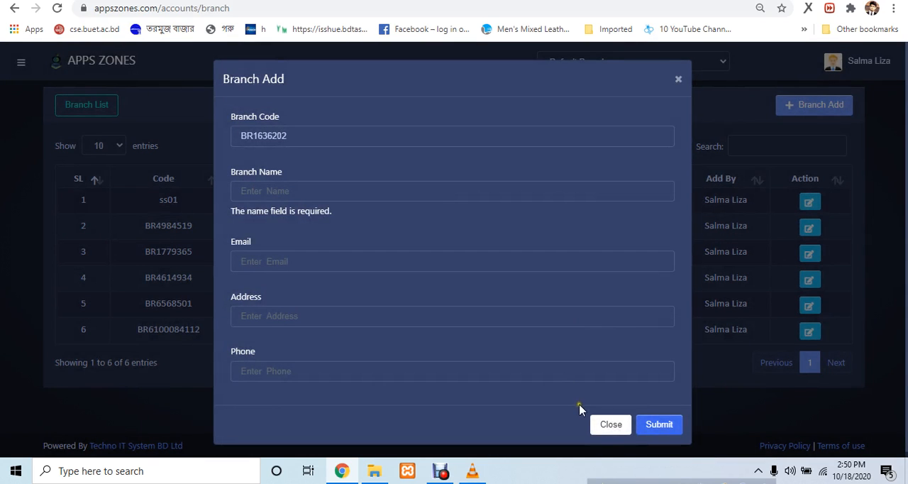
{"action": "left_click", "coordinate": [615, 429]}
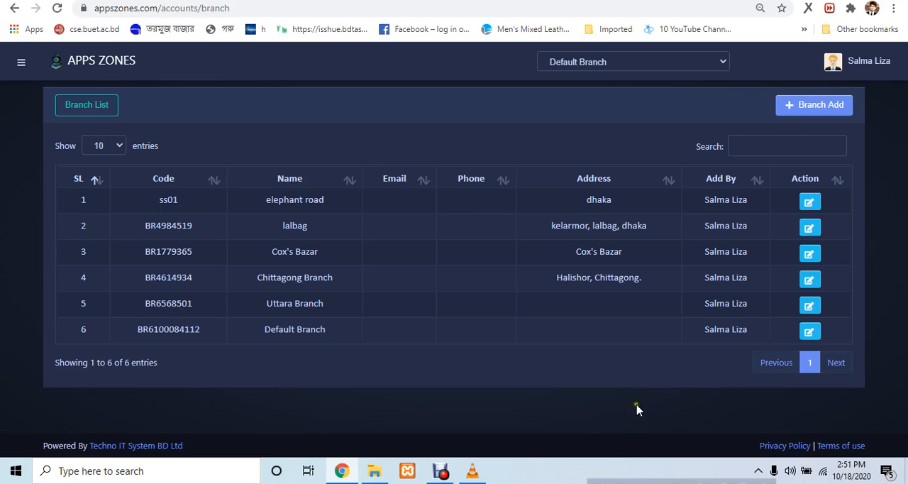
Open the elephant road branch for editing and save it with its existing details
{"action": "left_click", "coordinate": [809, 204]}
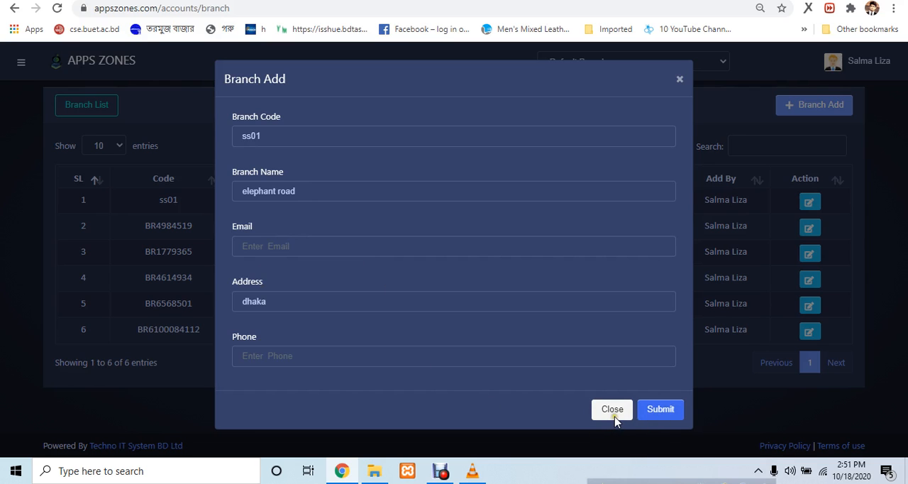
{"action": "left_click", "coordinate": [658, 411]}
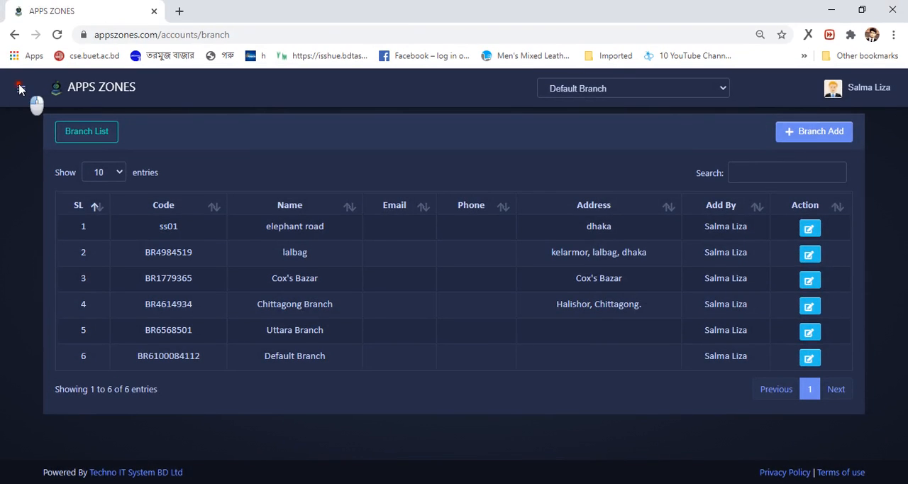
Open the WareHouse list under Accounts Setting
{"action": "left_click", "coordinate": [21, 62]}
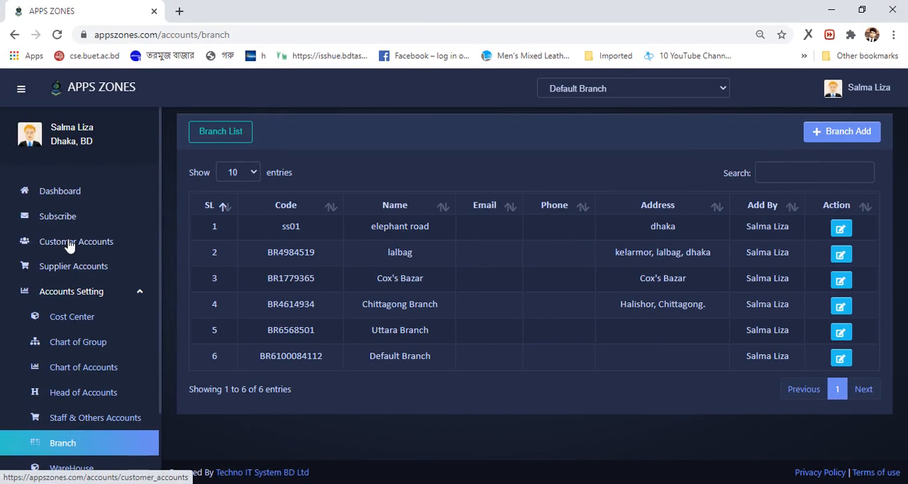
{"action": "scroll", "coordinate": [57, 305], "scroll_direction": "down", "scroll_amount": 2}
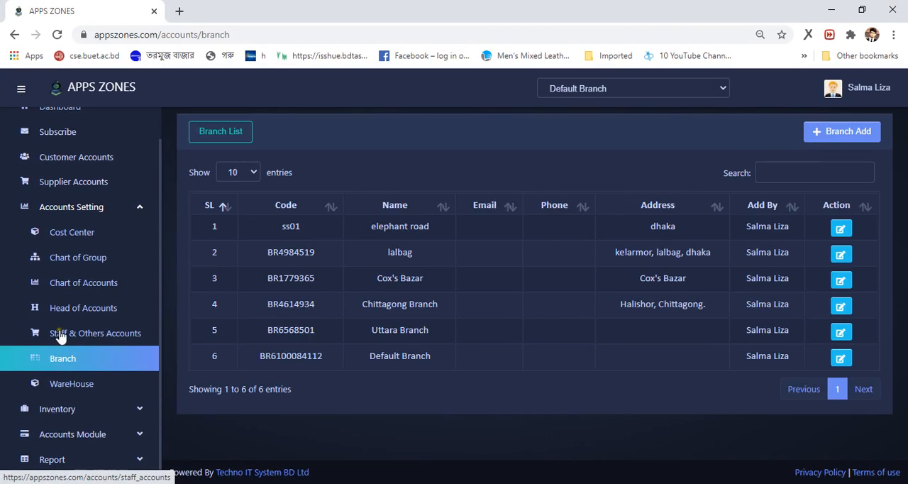
{"action": "left_click", "coordinate": [64, 384]}
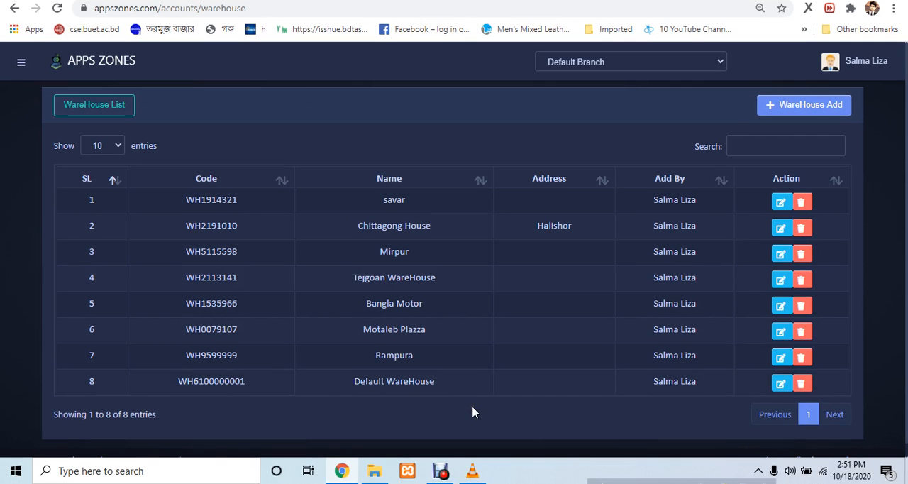
Review the fields for a new warehouse, try to submit the form without a name, and close it
{"action": "left_click", "coordinate": [824, 108]}
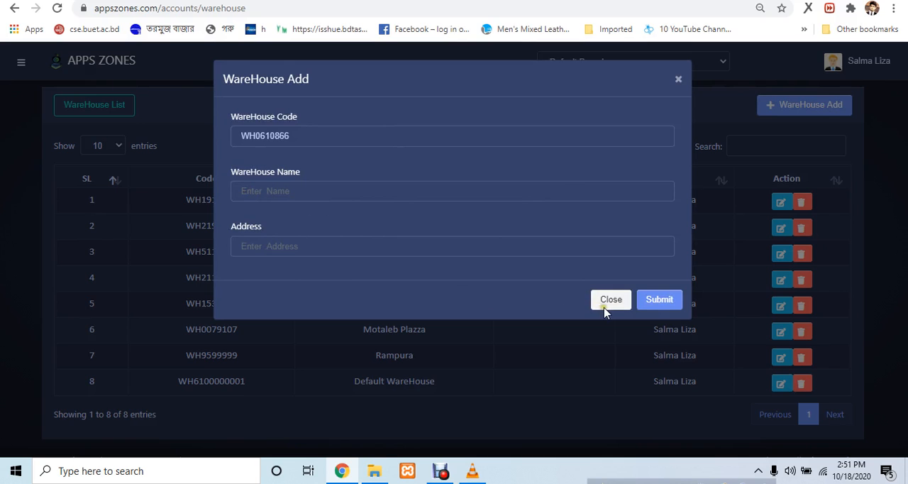
{"action": "left_click", "coordinate": [657, 303]}
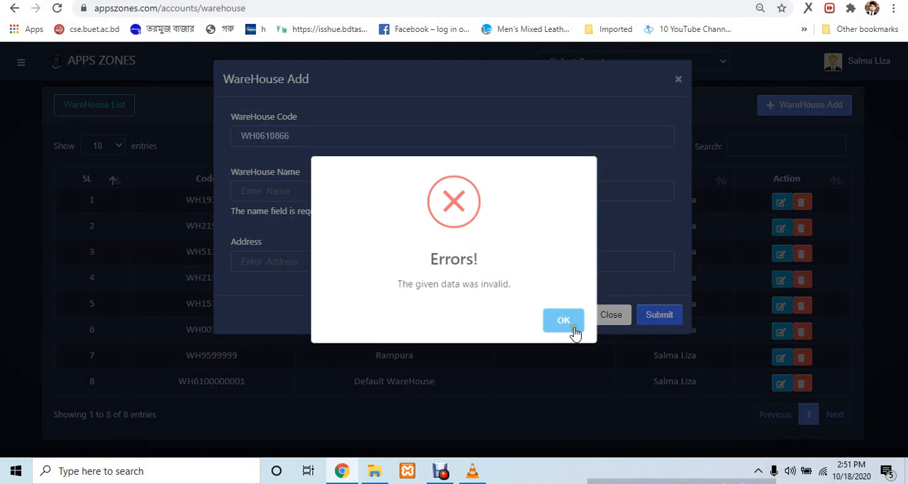
{"action": "left_click", "coordinate": [563, 321]}
{"action": "left_click", "coordinate": [608, 315]}
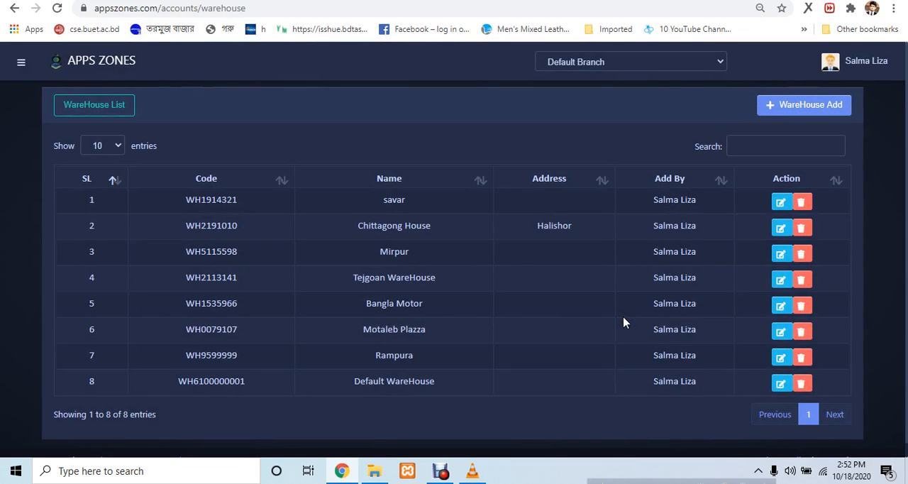
Delete the savar warehouse and acknowledge the deletion
{"action": "left_click", "coordinate": [802, 204]}
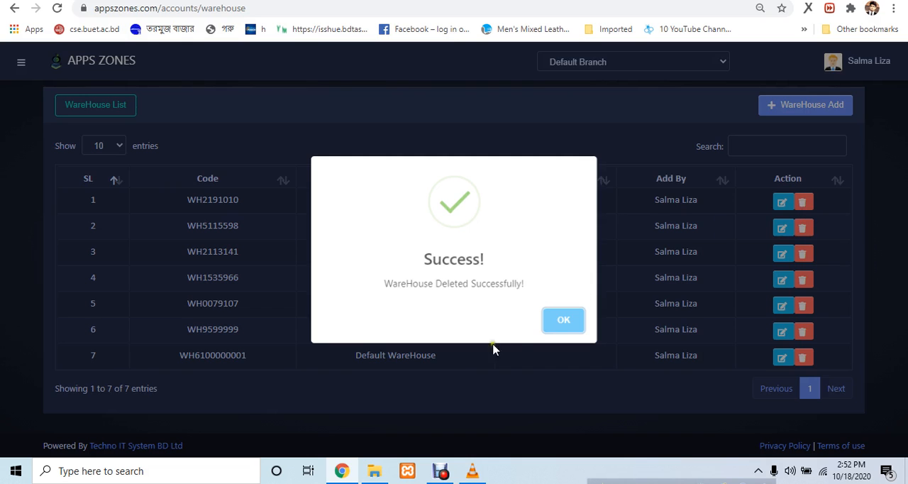
{"action": "left_click", "coordinate": [564, 326]}
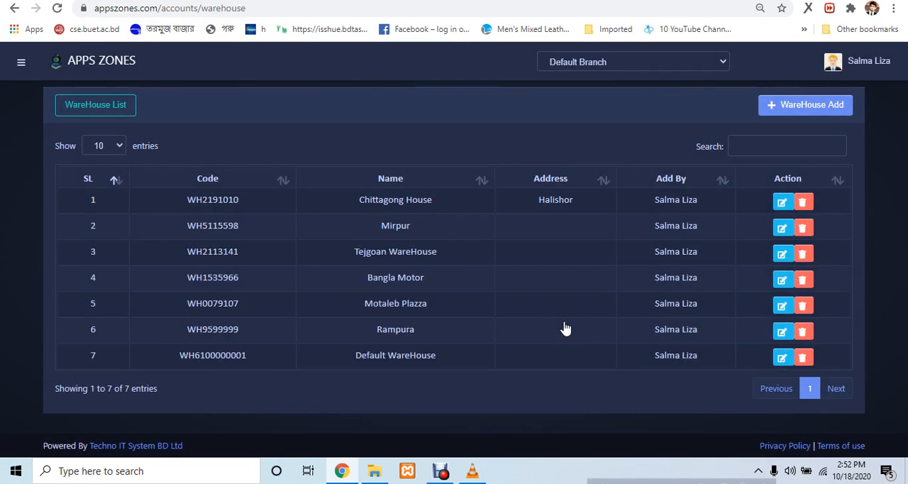
Open the Chittagong House warehouse for editing, review its fields, and close the form without saving
{"action": "left_click", "coordinate": [783, 206]}
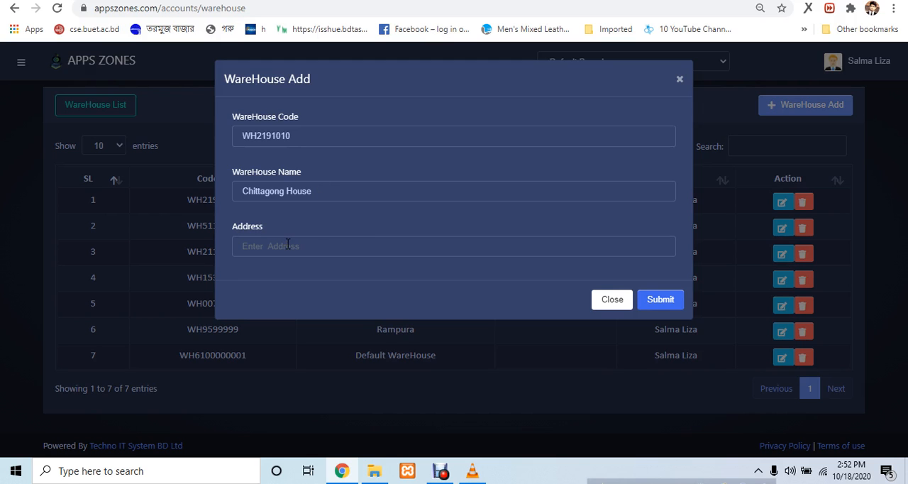
{"action": "left_click", "coordinate": [614, 304]}
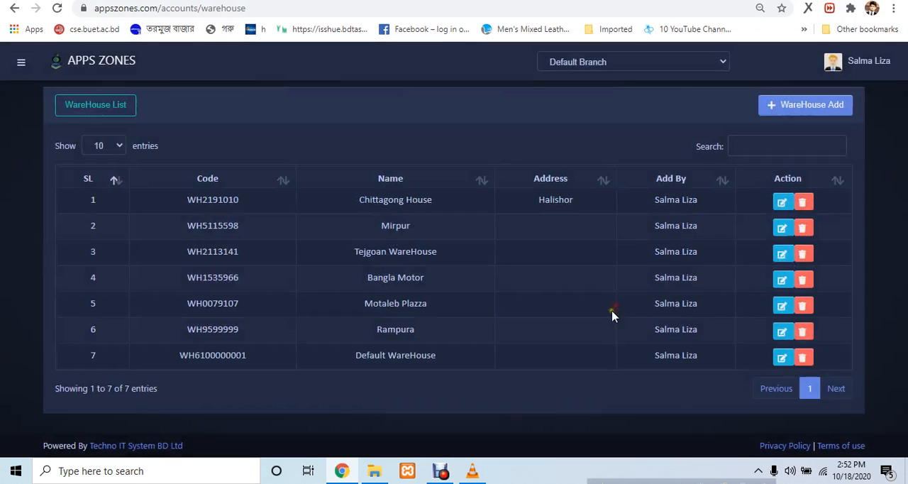